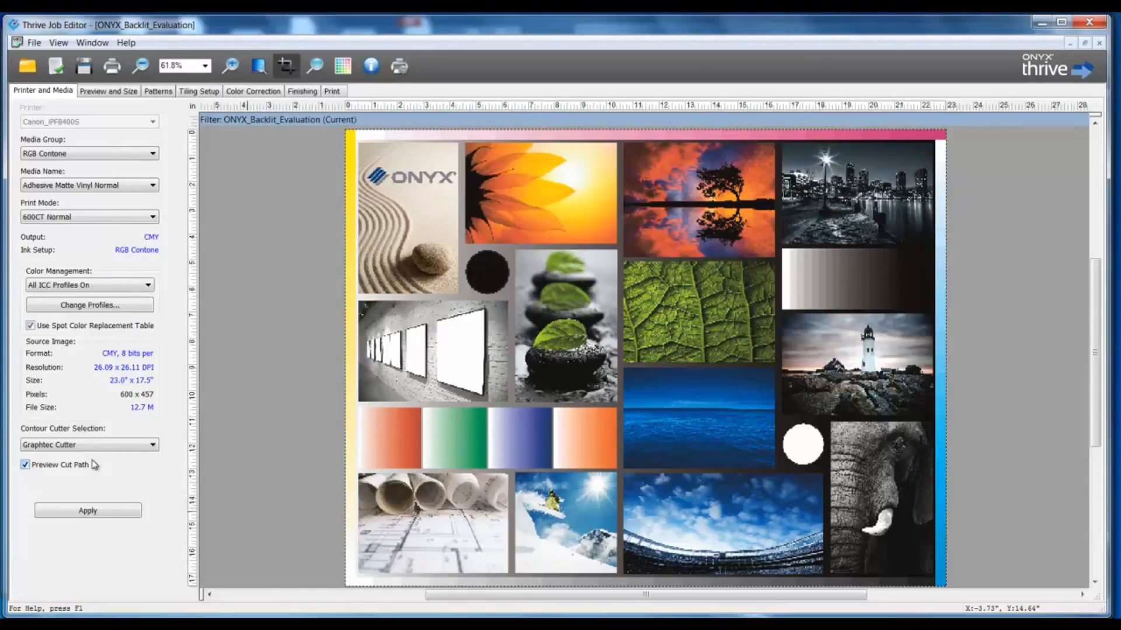
Apply the printer and media settings, and set the crop size to 3" wide by 6" high
left_click(110, 514)
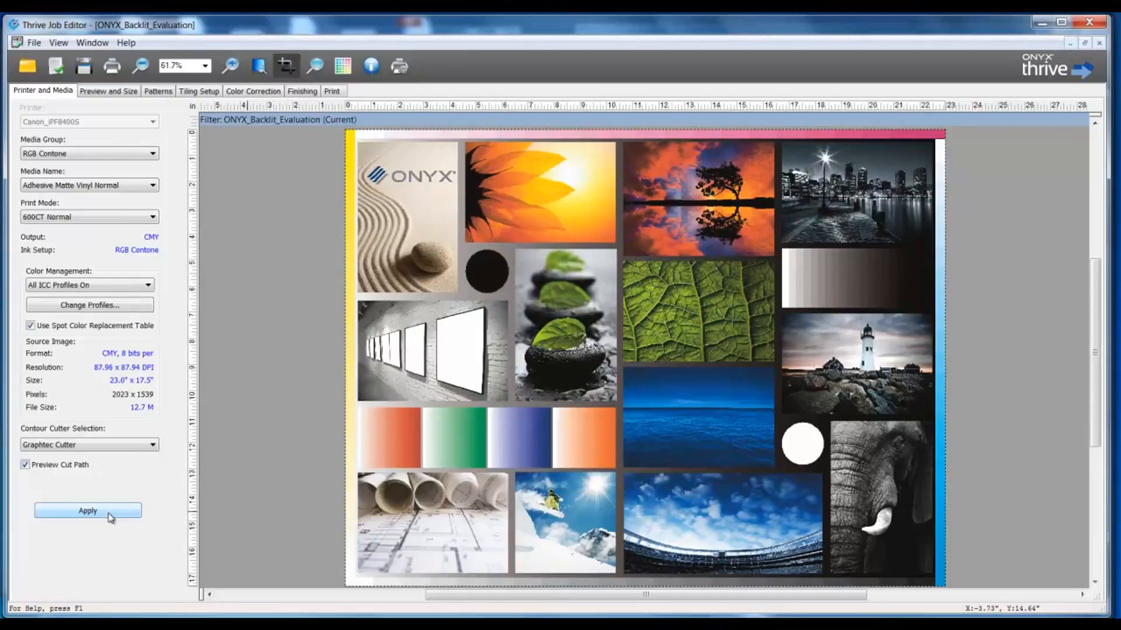
left_click(95, 92)
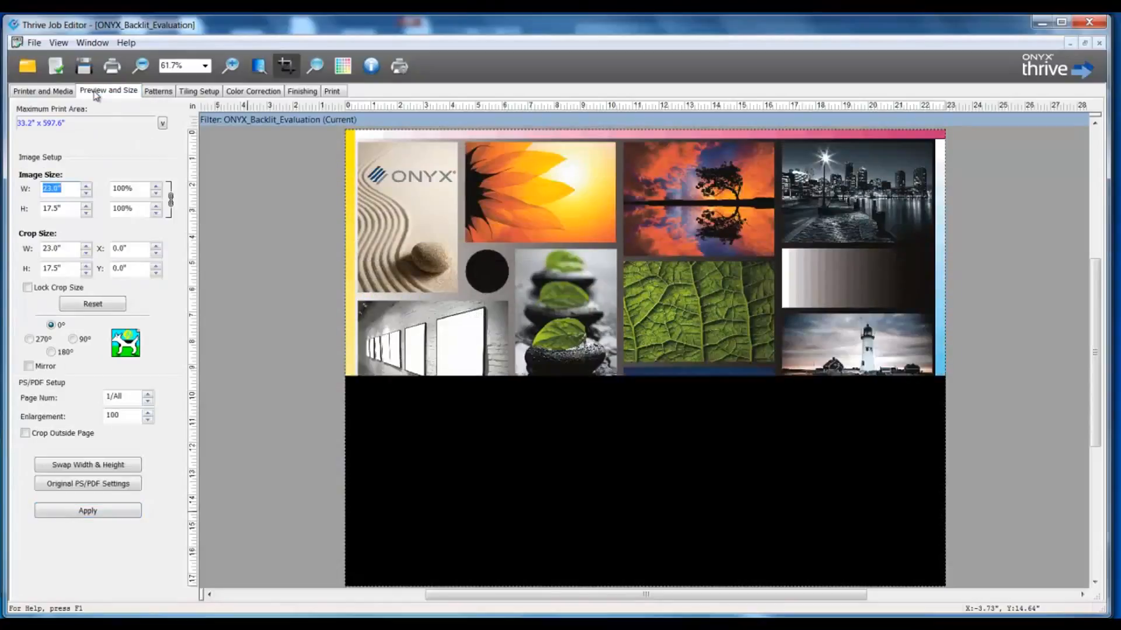
left_click_drag(65, 248, 42, 248)
type("3")
key("Tab")
type("6")
key("Tab")
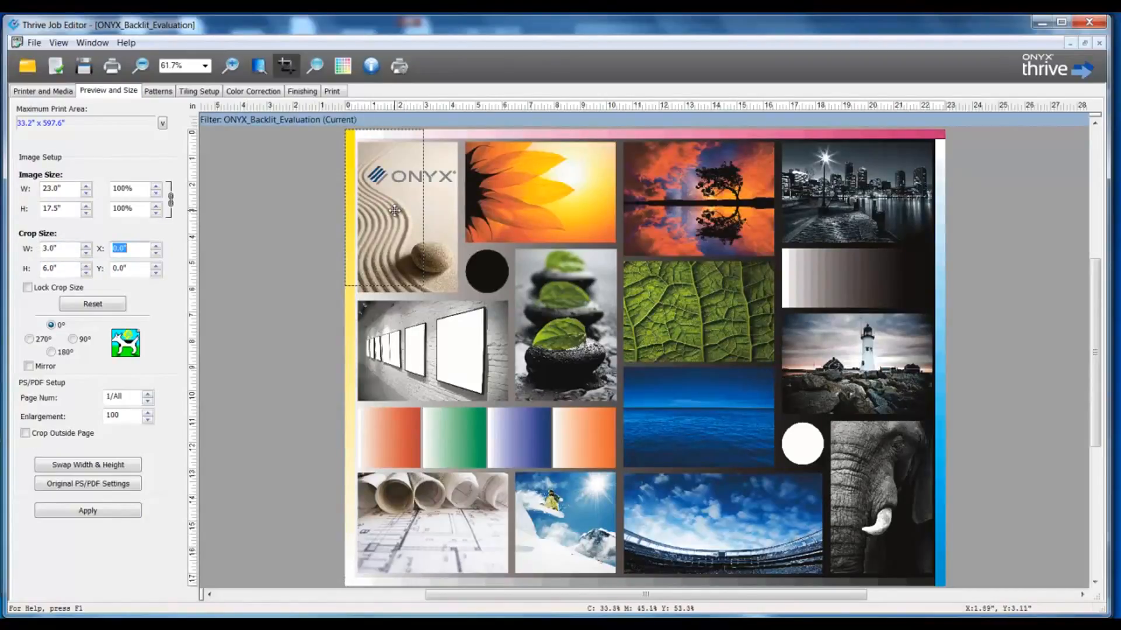
Move the crop frame over the stacked stones photo, resize it to about 3.87" by 5.78", and apply the crop
left_click_drag(395, 210, 559, 308)
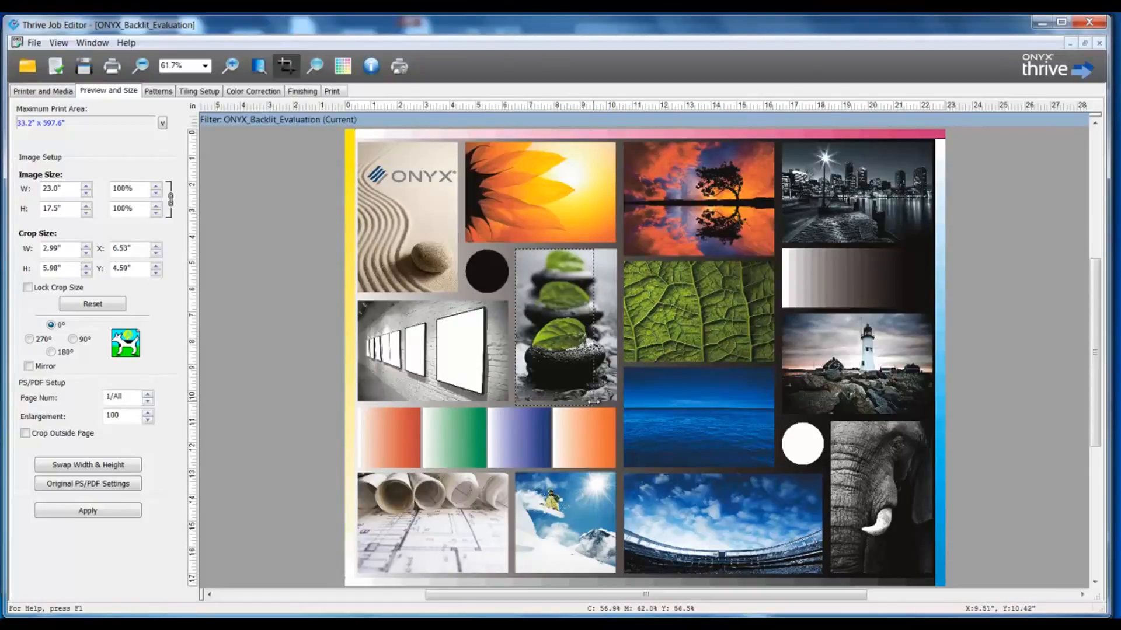
left_click_drag(593, 403, 617, 401)
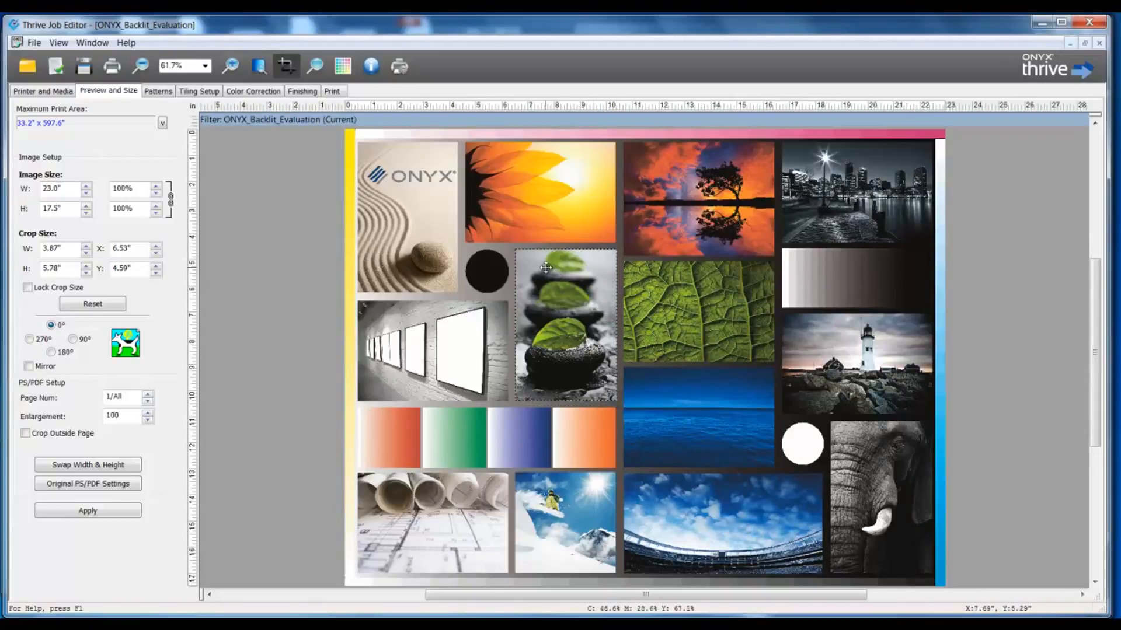
left_click(103, 517)
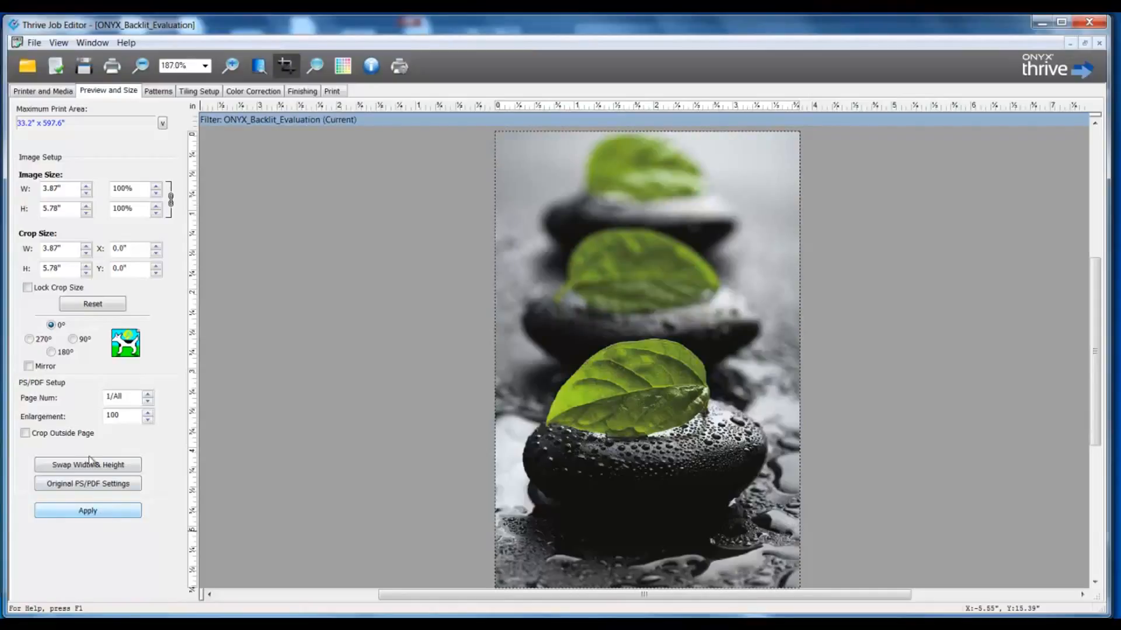
Enable tiling for the cropped stones image
left_click(187, 93)
left_click(26, 116)
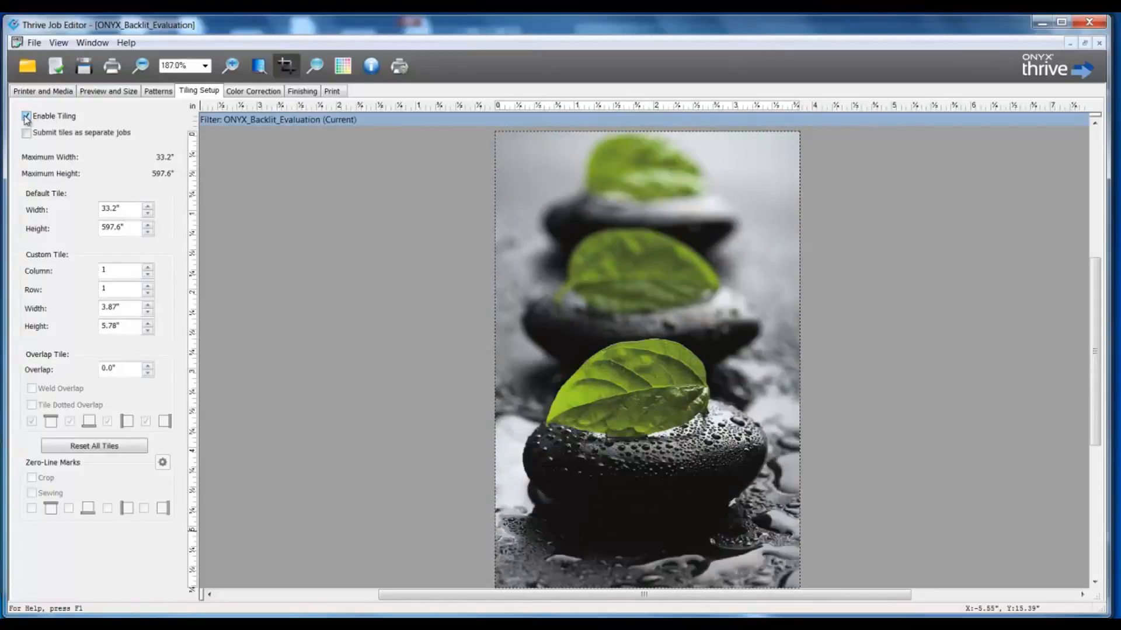
left_click(105, 96)
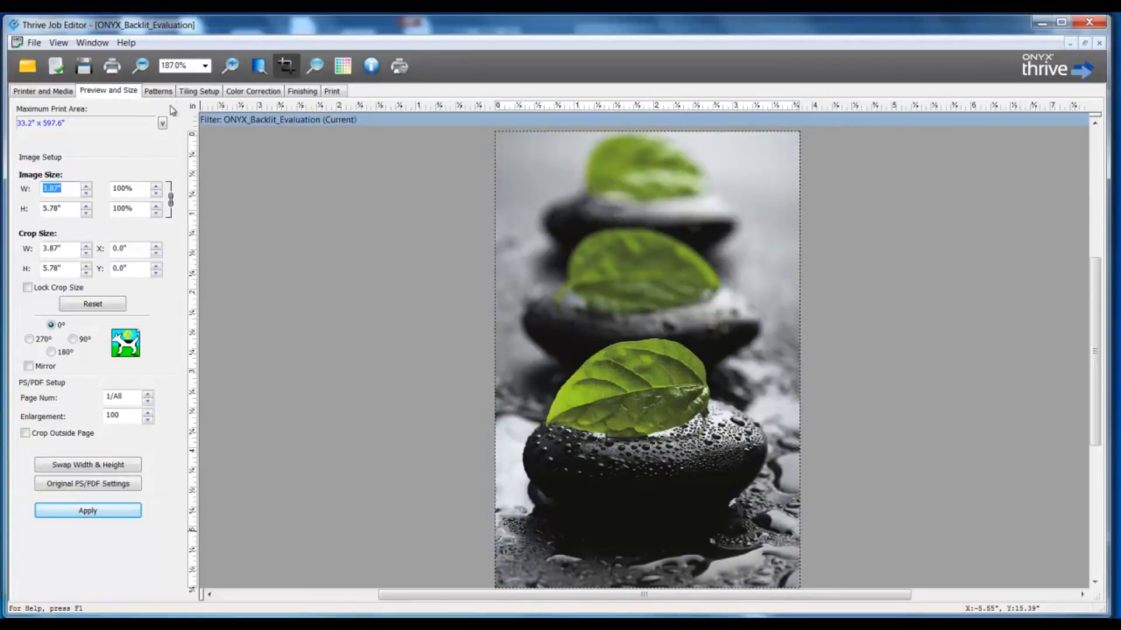
left_click(188, 91)
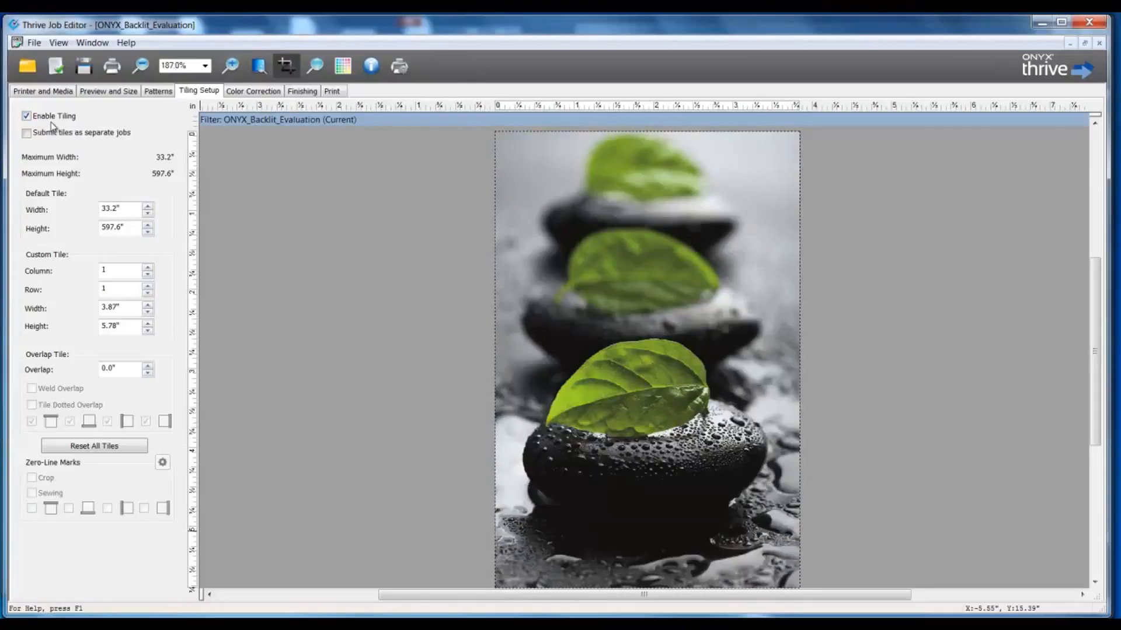
Enlarge the image proportionally to a width of 54"
left_click(82, 92)
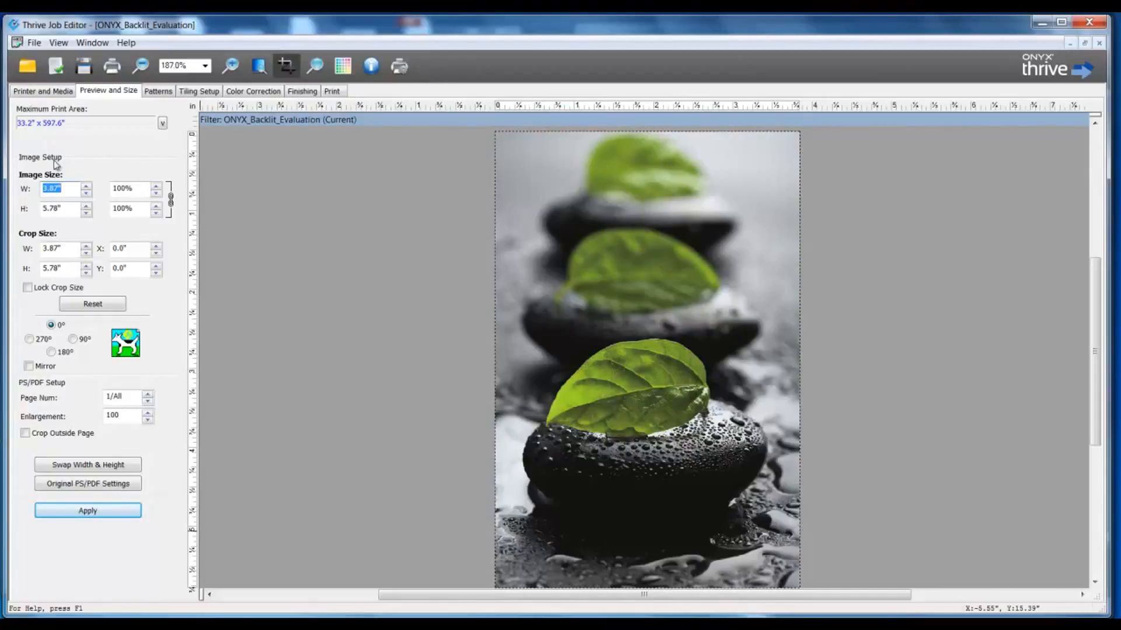
type("54")
key("Return")
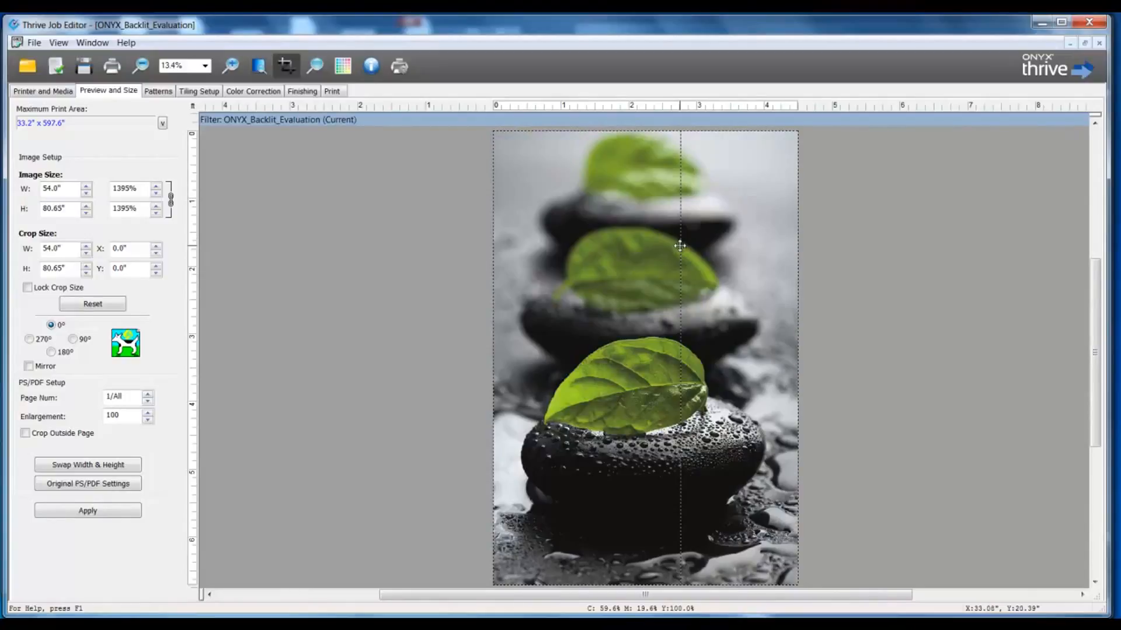
Set the custom tile width for column 1, row 1 to 27"
left_click(194, 91)
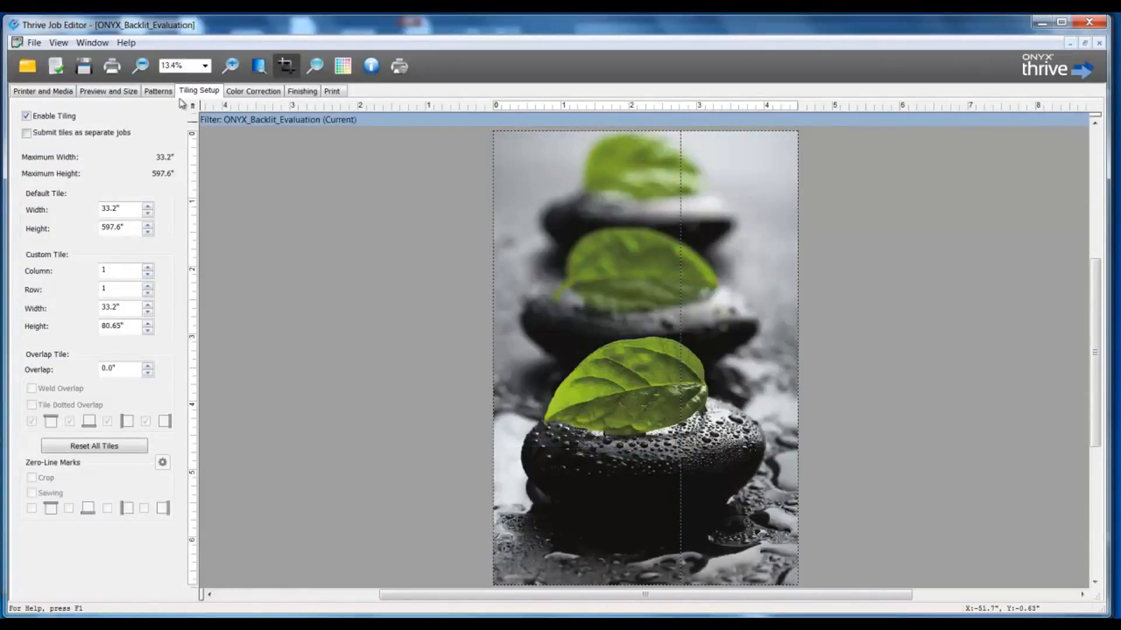
left_click_drag(134, 308, 83, 317)
type("27")
key("Tab")
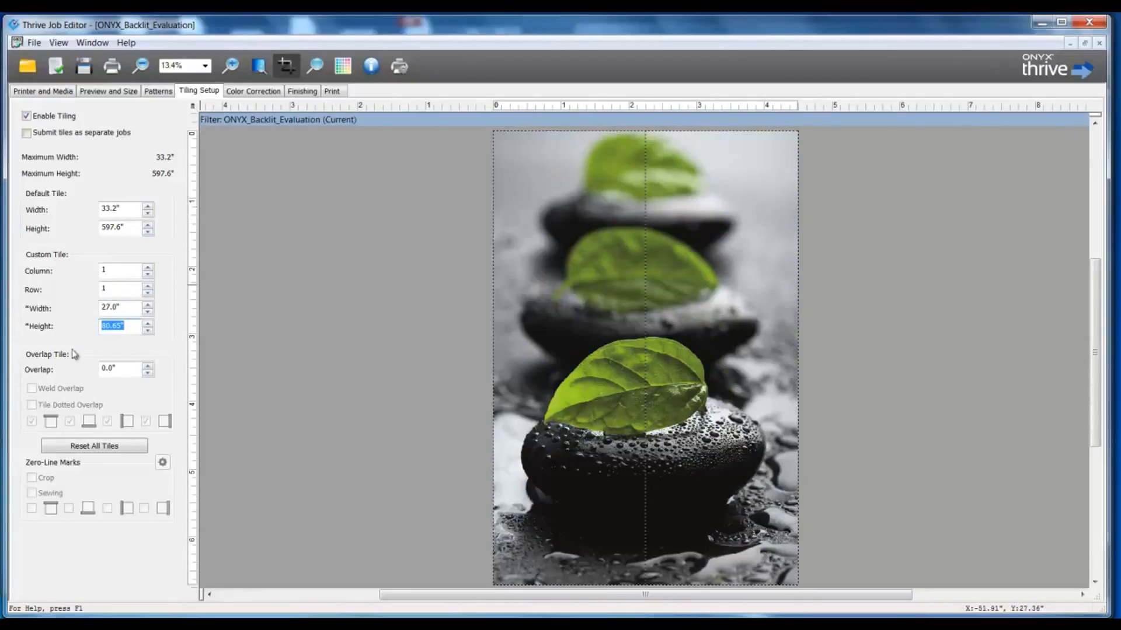
Set the tile overlap to 1.0" and enable the dotted tile overlap, leaving out the top, bottom and right edges
left_click(149, 366)
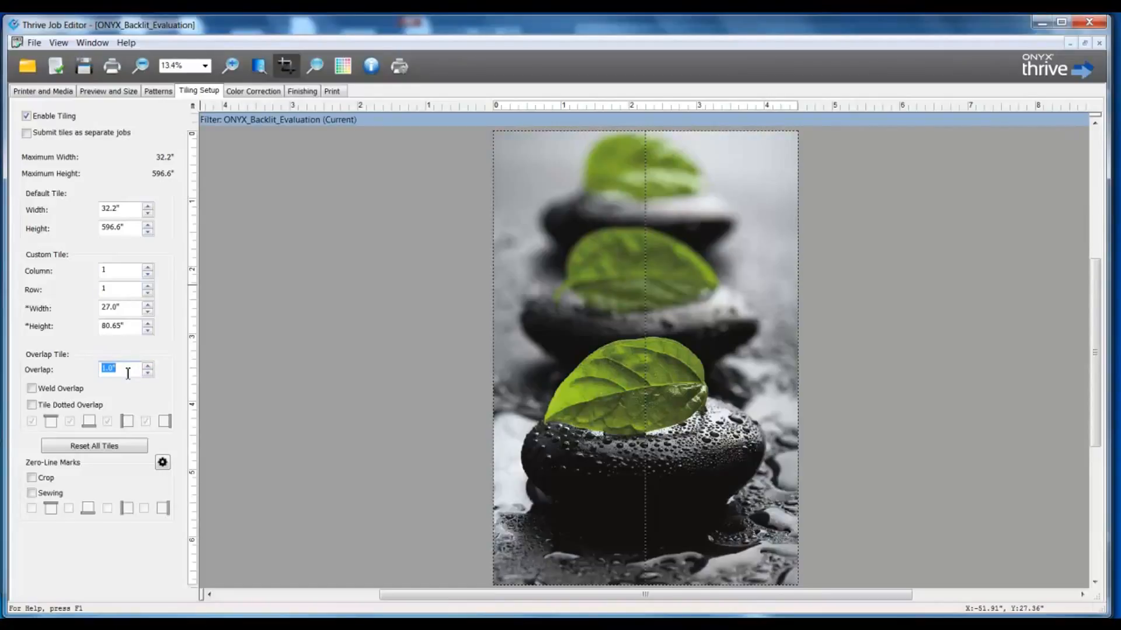
left_click(32, 405)
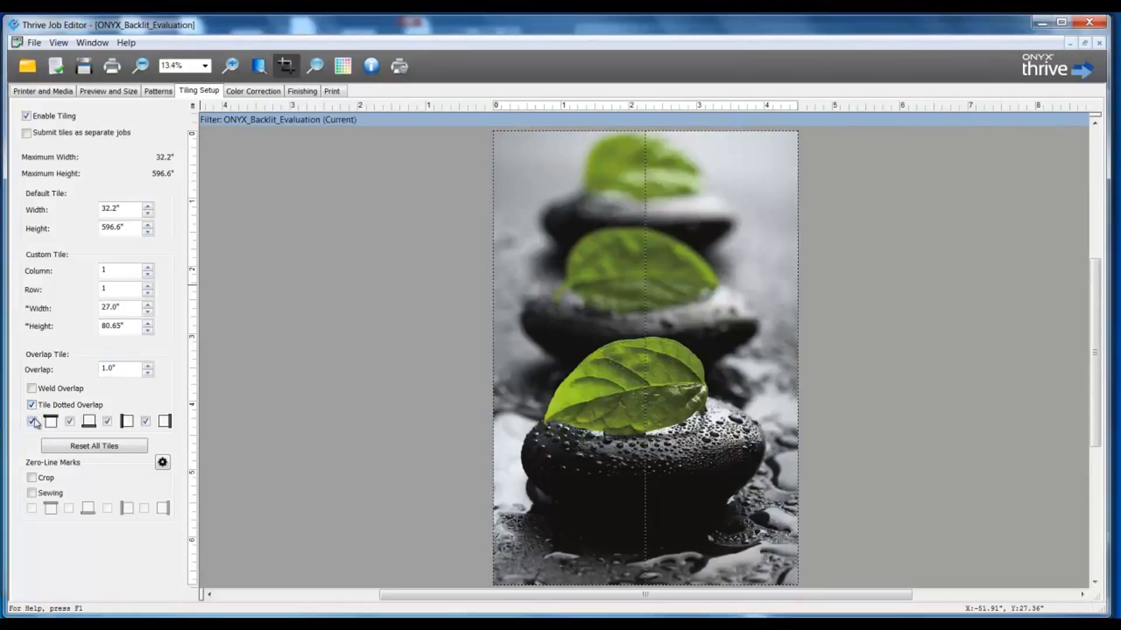
left_click(32, 421)
left_click(70, 421)
left_click(146, 421)
Turn on tile outline cut path generation in the finishing marks, following the original image edge
left_click(301, 93)
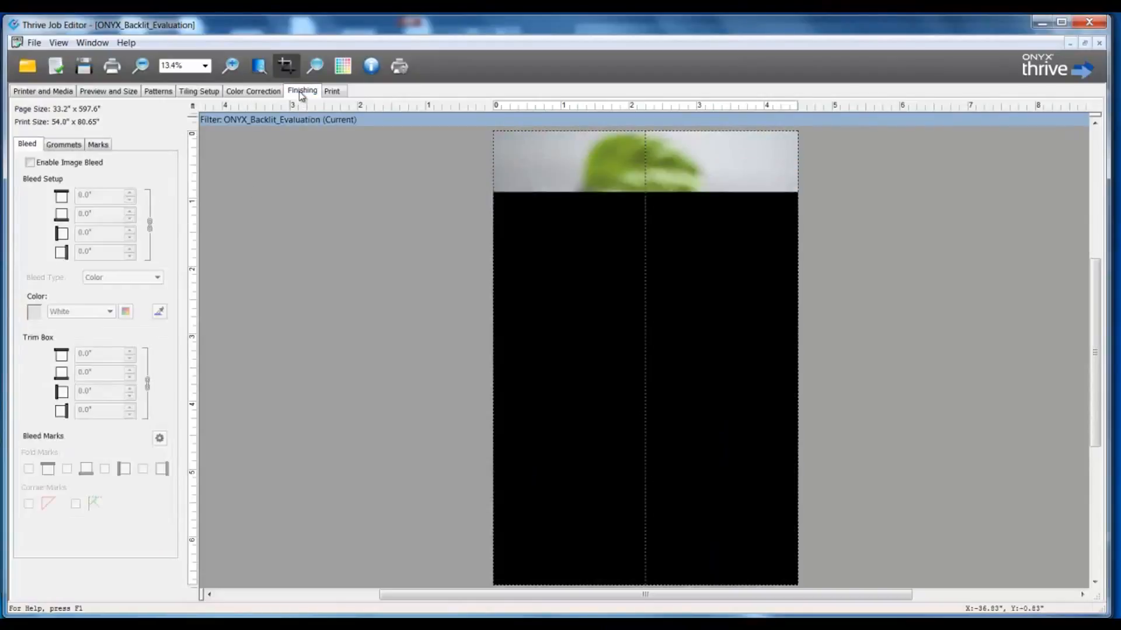
left_click(98, 144)
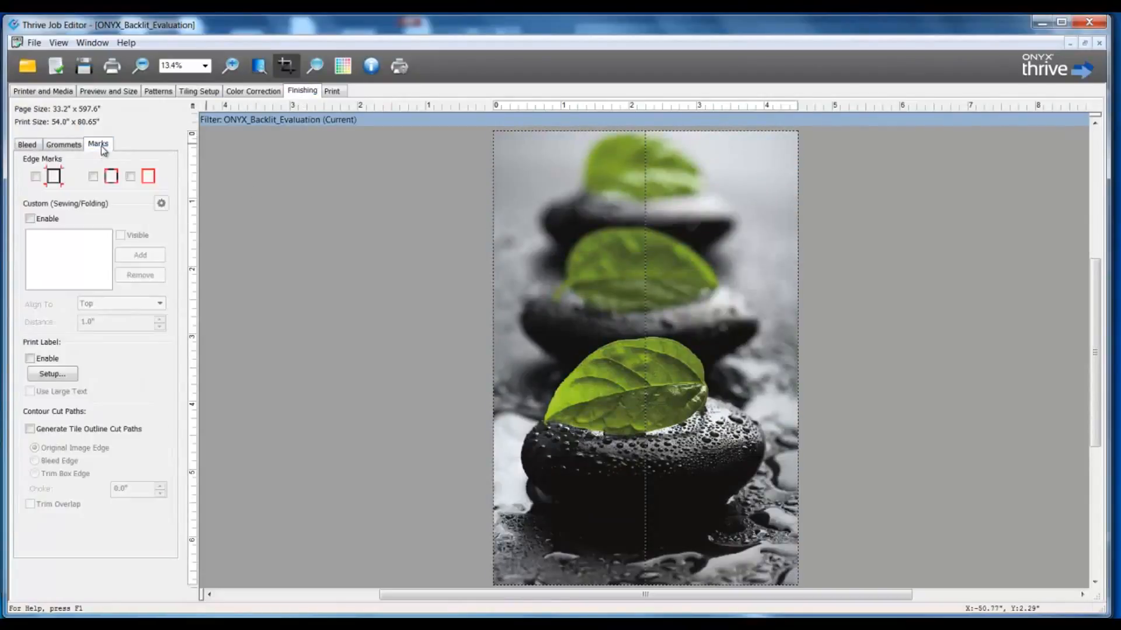
left_click(31, 430)
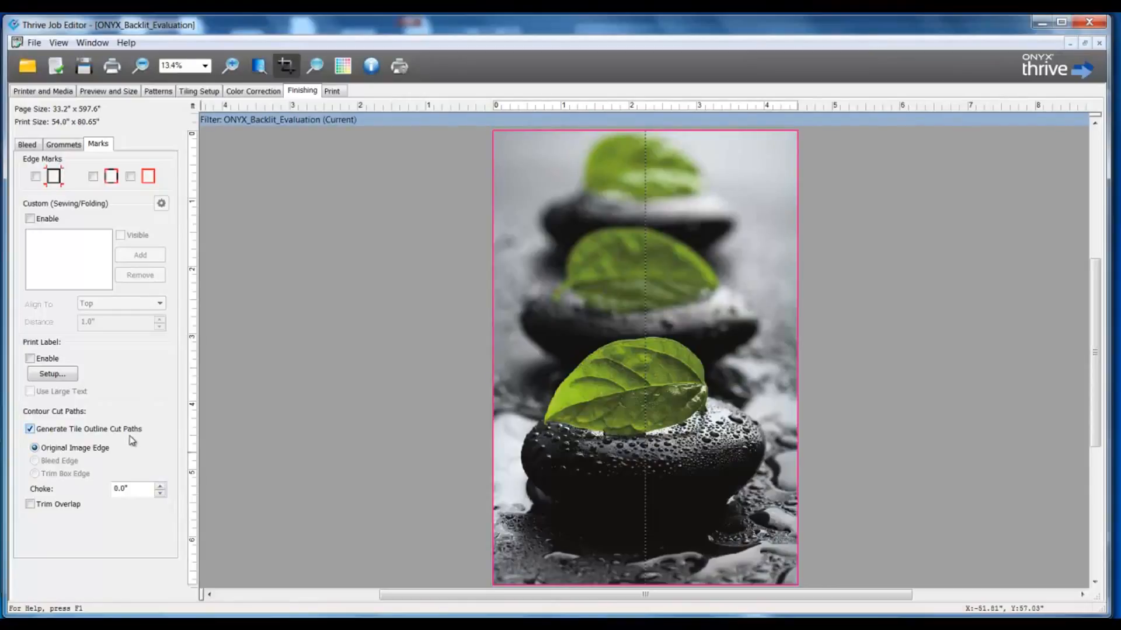
Submit the tiled job to RIP-Queue, check its print preview, and print it on the Canon_iPF8400S
left_click(112, 67)
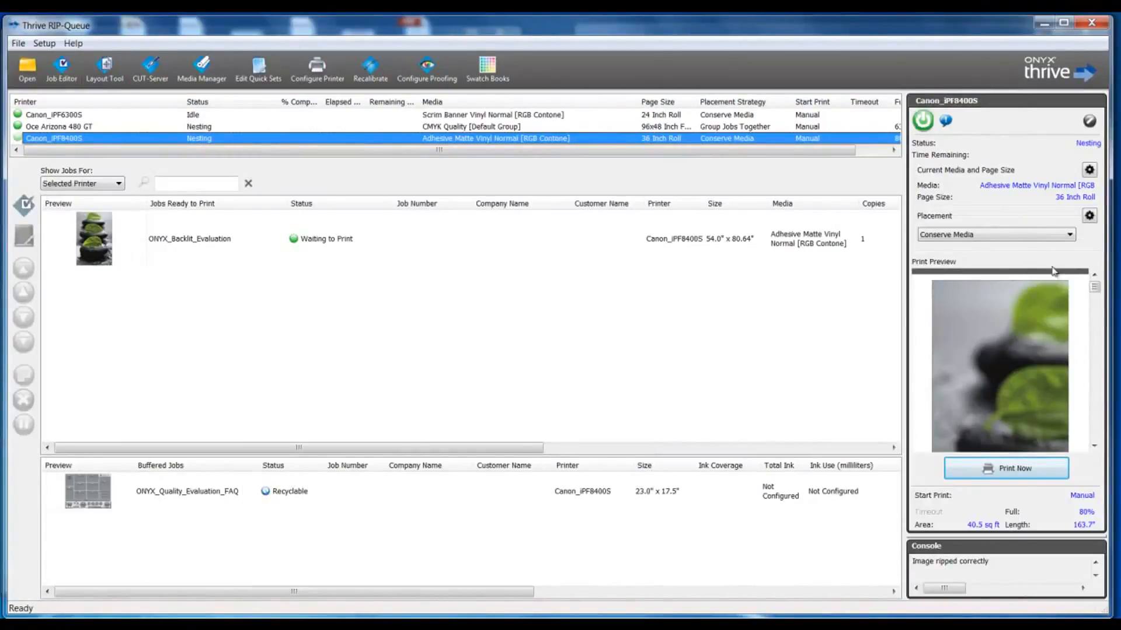
mouse_move(1094, 288)
left_mouse_down()
mouse_move(1098, 419)
mouse_move(1096, 292)
left_mouse_up()
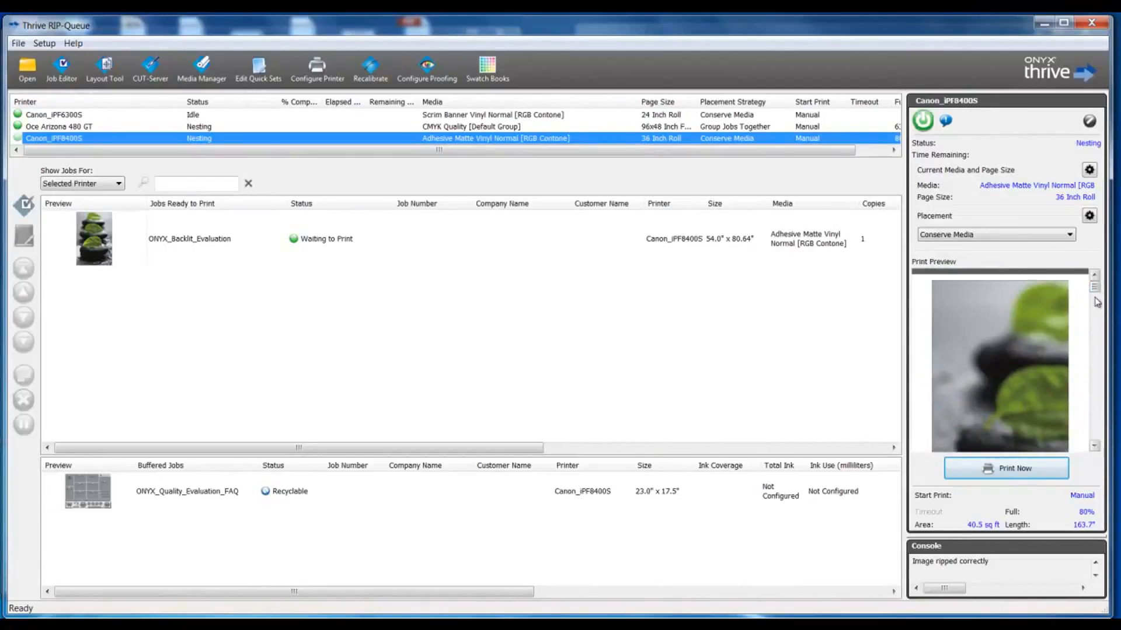
left_click(952, 472)
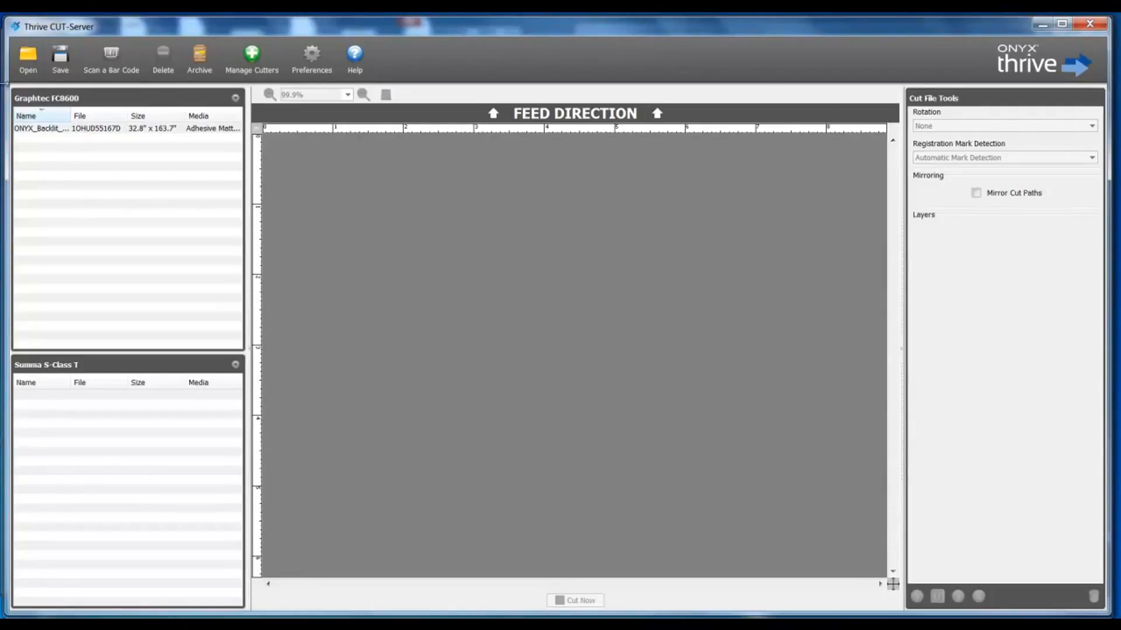
Load the ONYX_Backlit cut job from the Graphtec FC8600 queue in CUT-Server
left_click(48, 134)
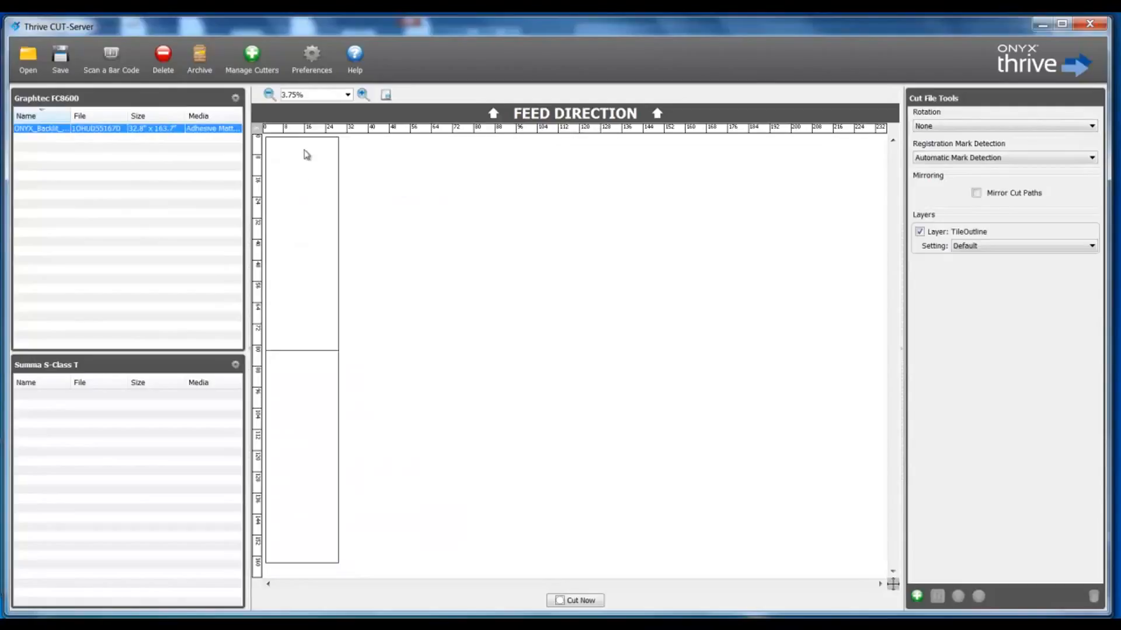